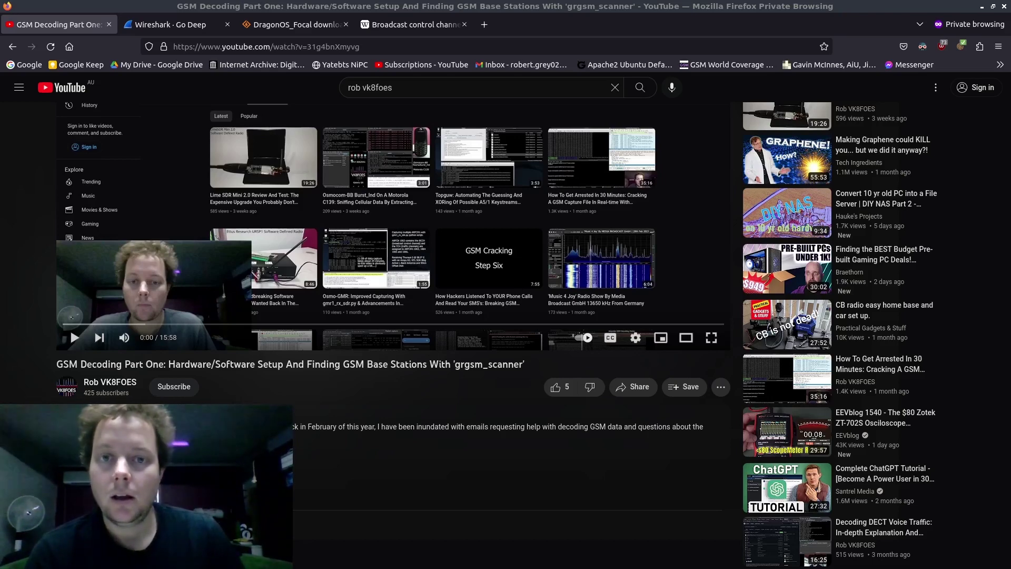
Switch from the GSM Decoding YouTube video to the Wireshark · Go Deep homepage tab.
{"action": "left_click", "coordinate": [187, 21]}
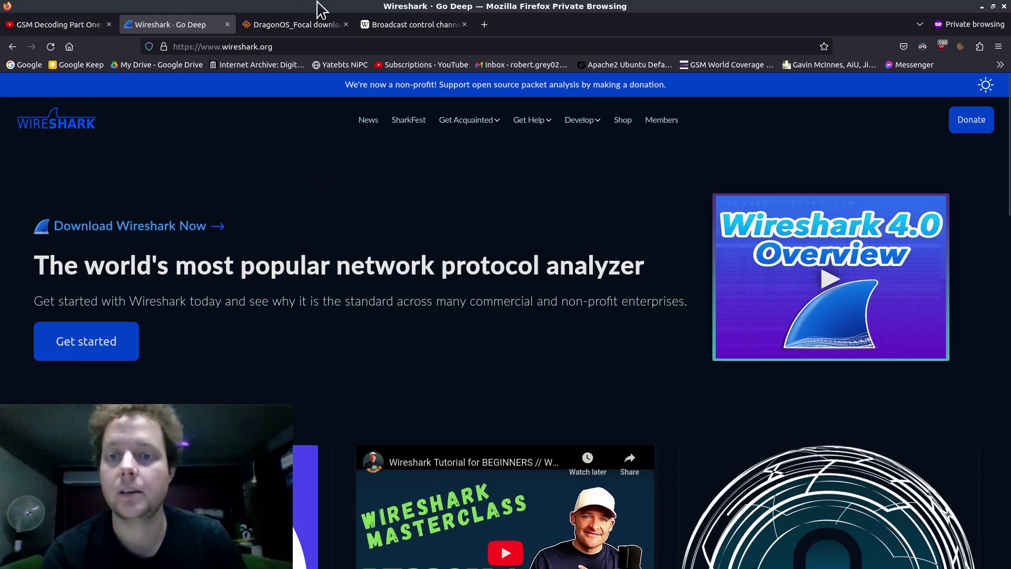
Check the DragonOS_Focal SourceForge page, glance back at the GSM video, then return to DragonOS_Focal.
{"action": "left_click", "coordinate": [295, 24]}
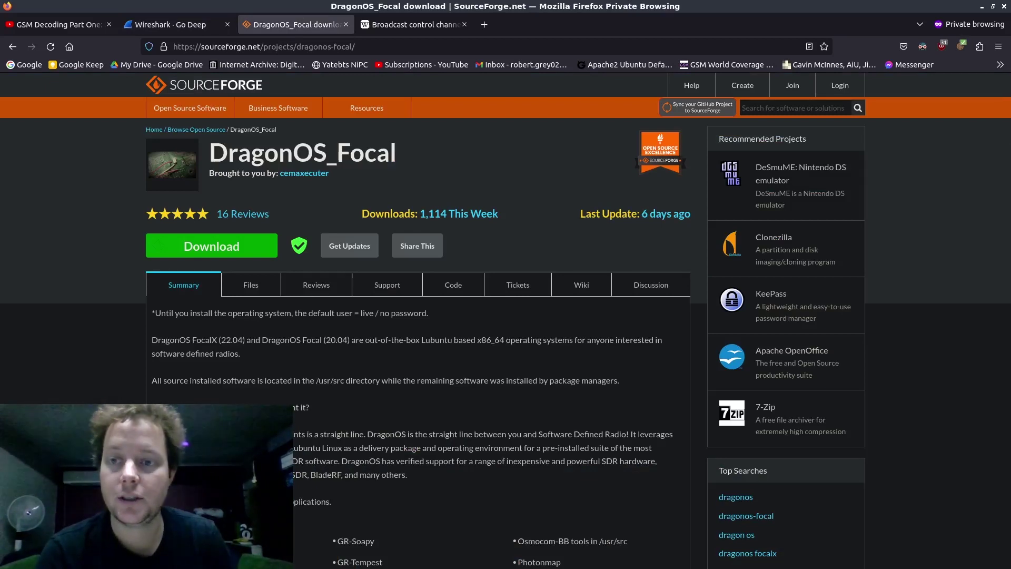
{"action": "left_click", "coordinate": [47, 25]}
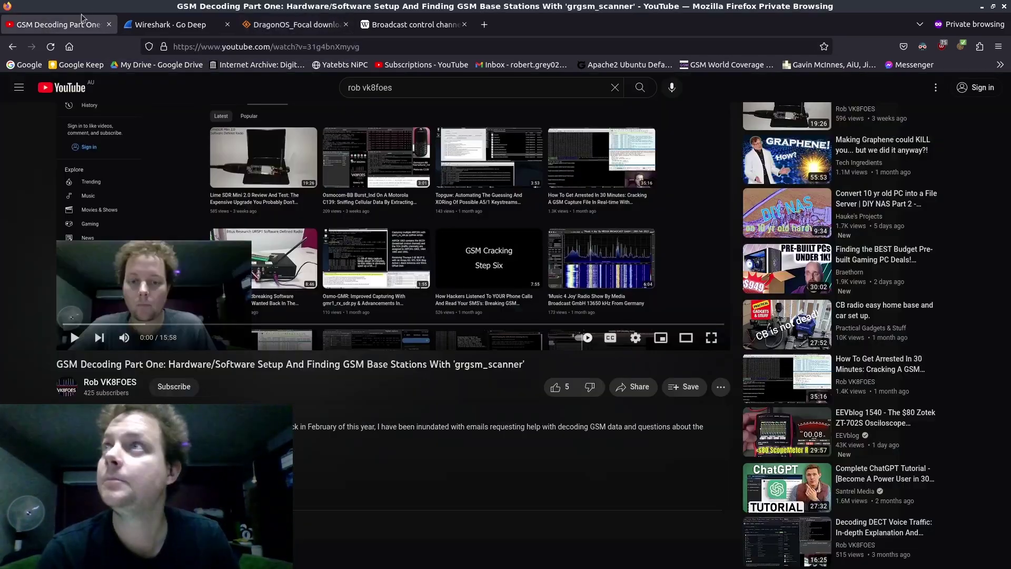
{"action": "left_click", "coordinate": [274, 20]}
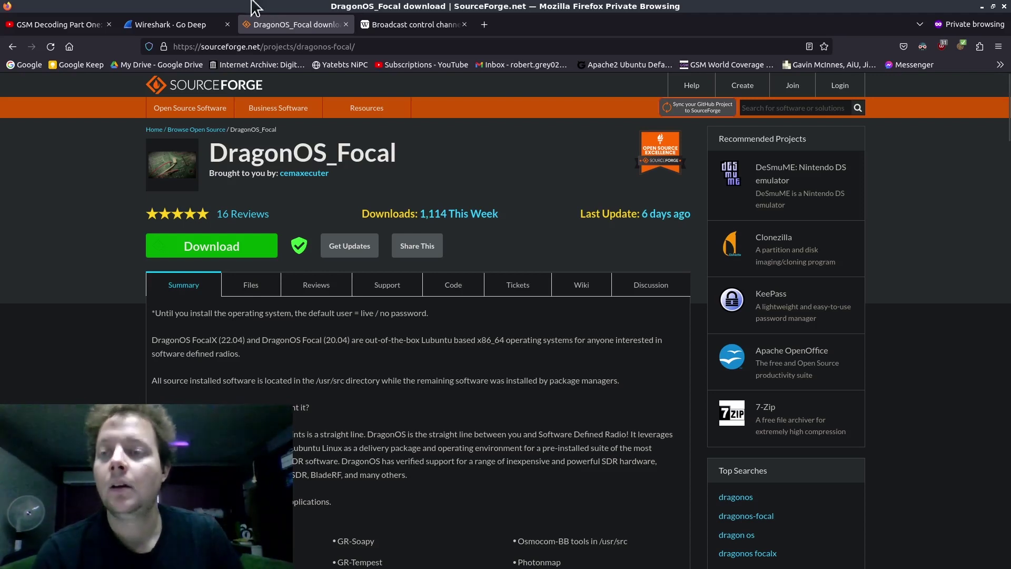
View the Broadcast control channel Wikipedia article, then minimize Firefox to reveal the terminal.
{"action": "left_click", "coordinate": [396, 23]}
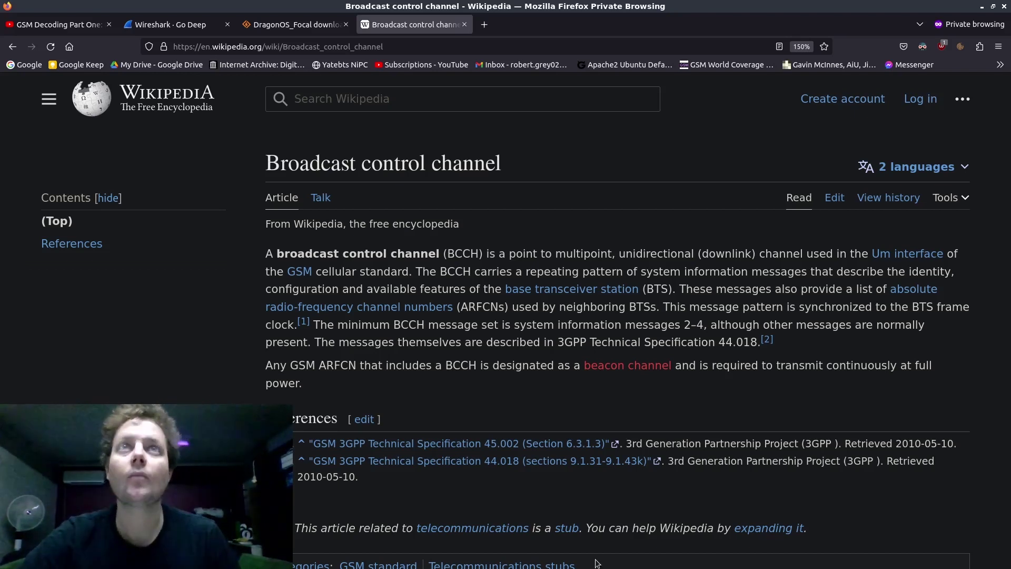
{"action": "left_click", "coordinate": [982, 6]}
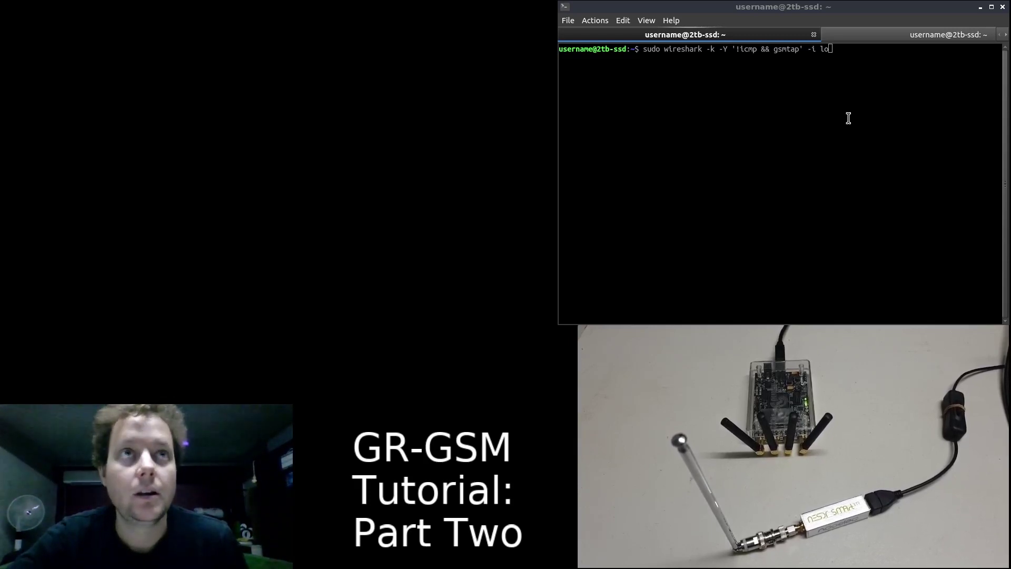
Run sudo wireshark -k -Y '!icmp && gsmtap' -i lo to capture on loopback.
{"action": "left_click", "coordinate": [737, 173]}
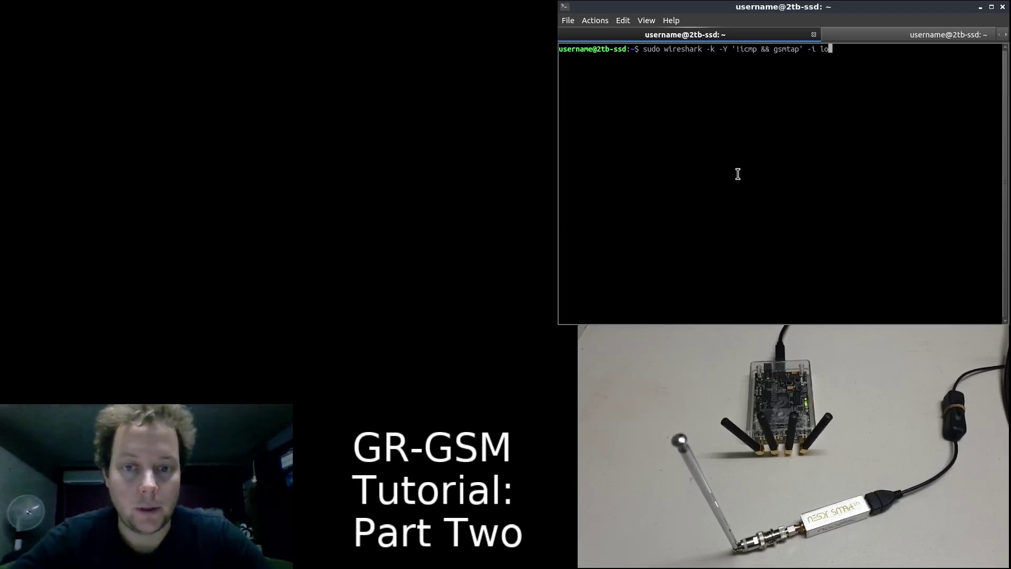
{"action": "key", "text": "Return"}
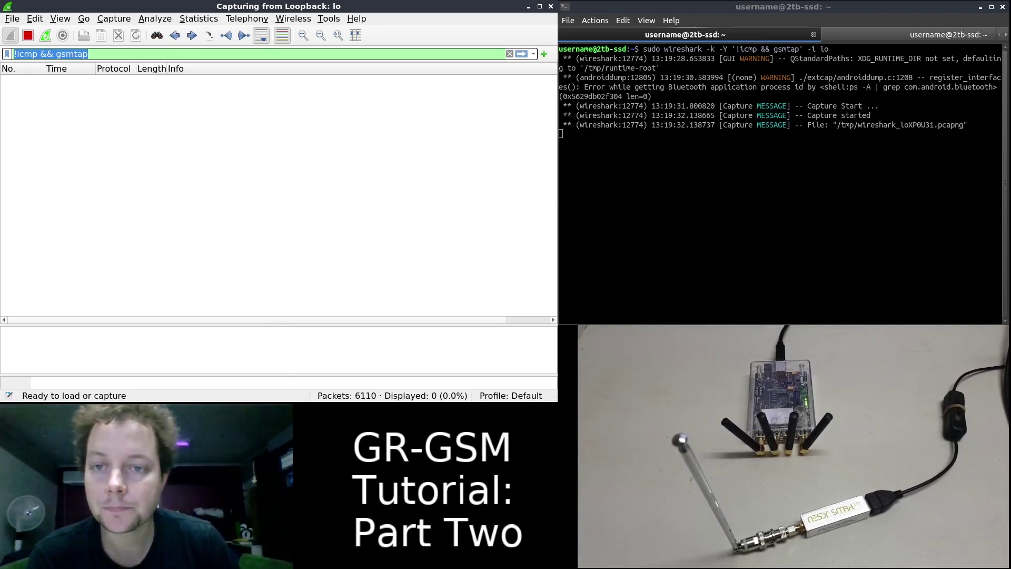
{"action": "left_click", "coordinate": [573, 421]}
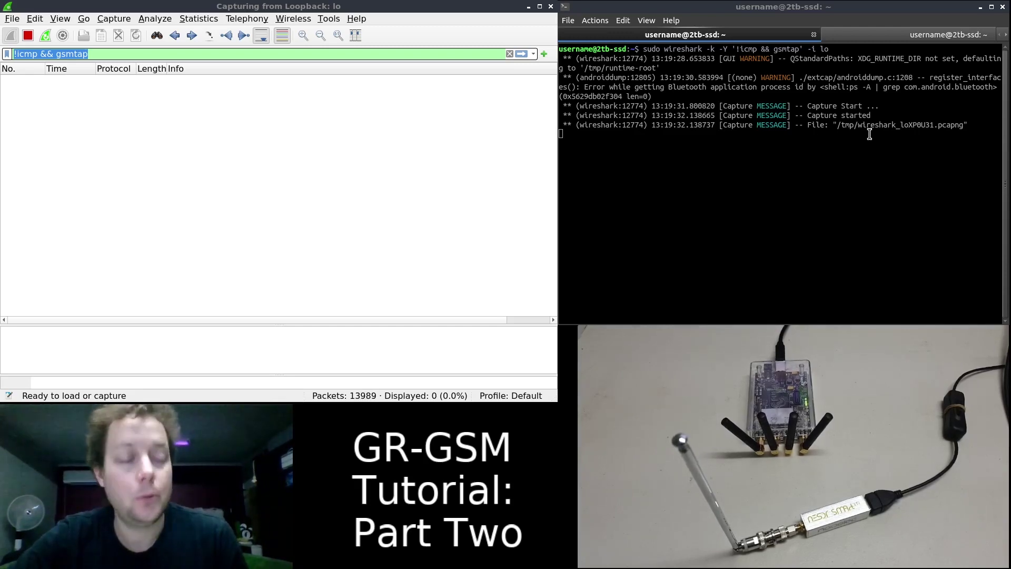
Switch to the second terminal tab with a fresh, empty prompt.
{"action": "left_click", "coordinate": [937, 35]}
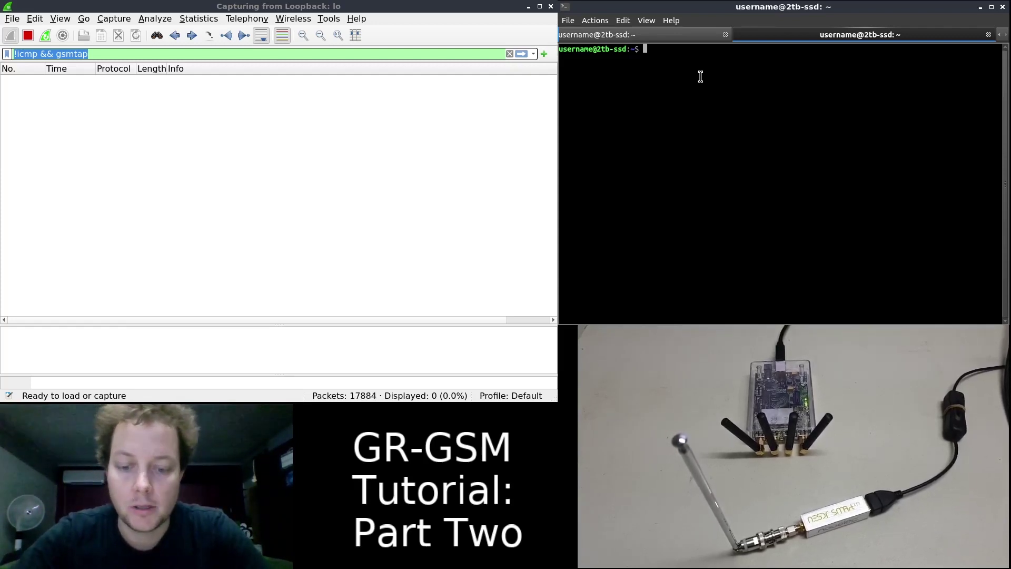
Print grgsm_livemon -h usage, showing options such as the default 925.8M frequency.
{"action": "type", "text": "g"}
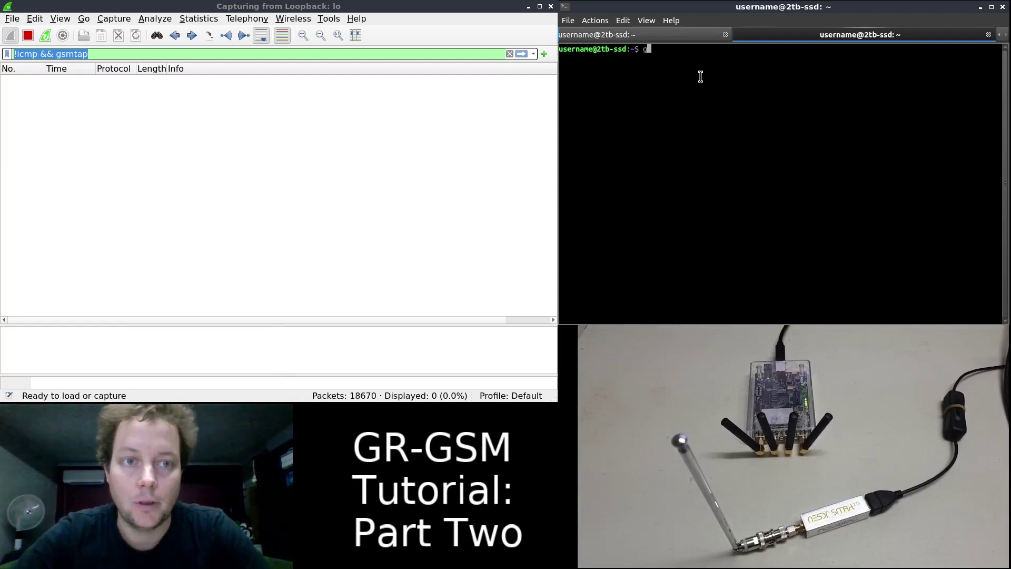
{"action": "type", "text": "rgsm_livemon"}
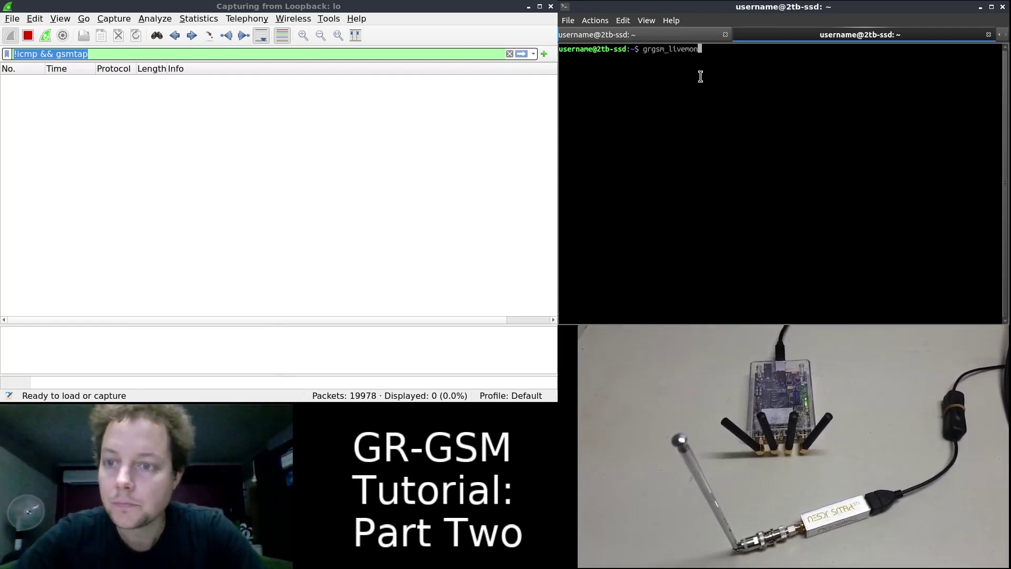
{"action": "type", "text": " -f "}
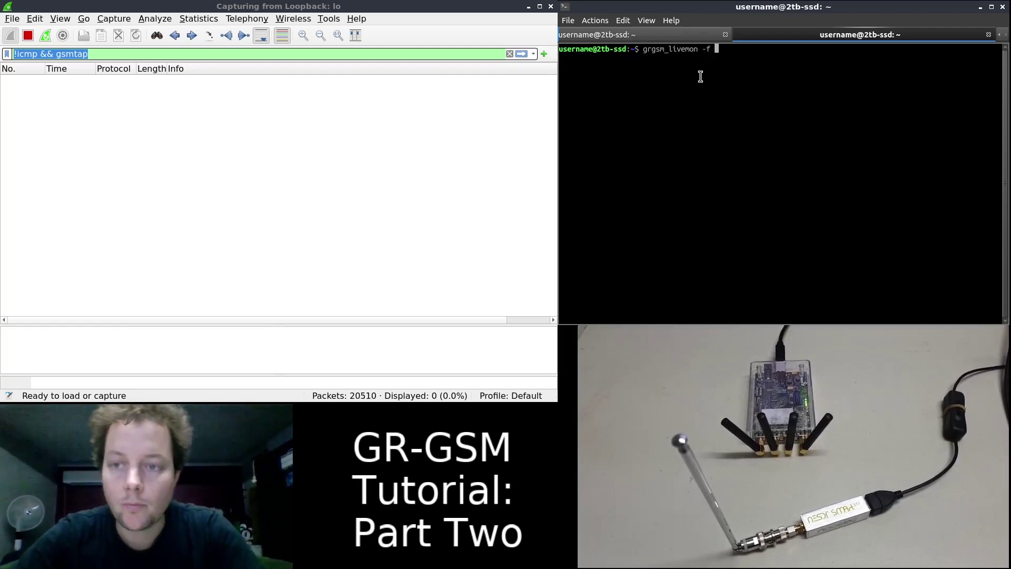
{"action": "type", "text": "1805."}
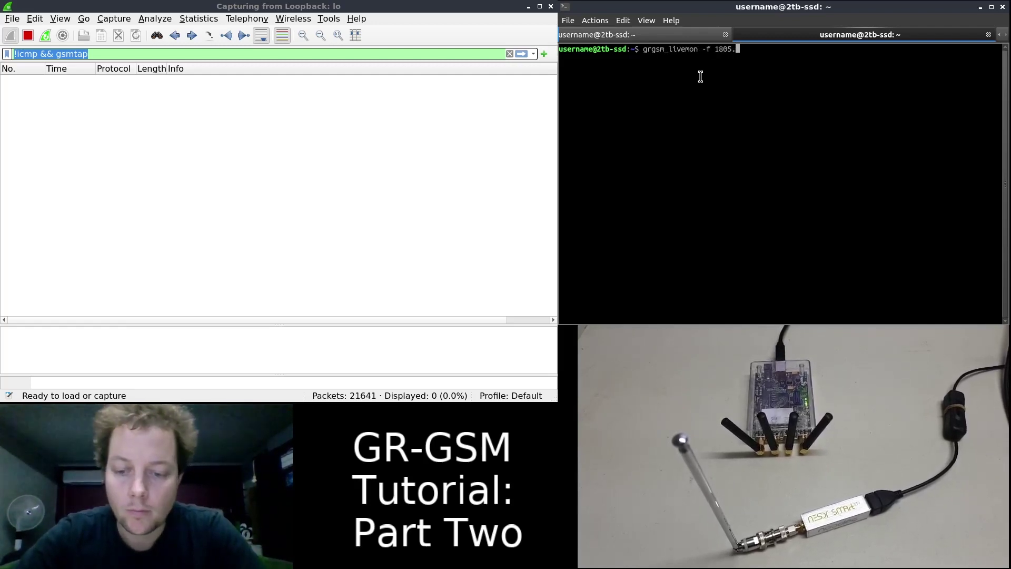
{"action": "type", "text": "2M"}
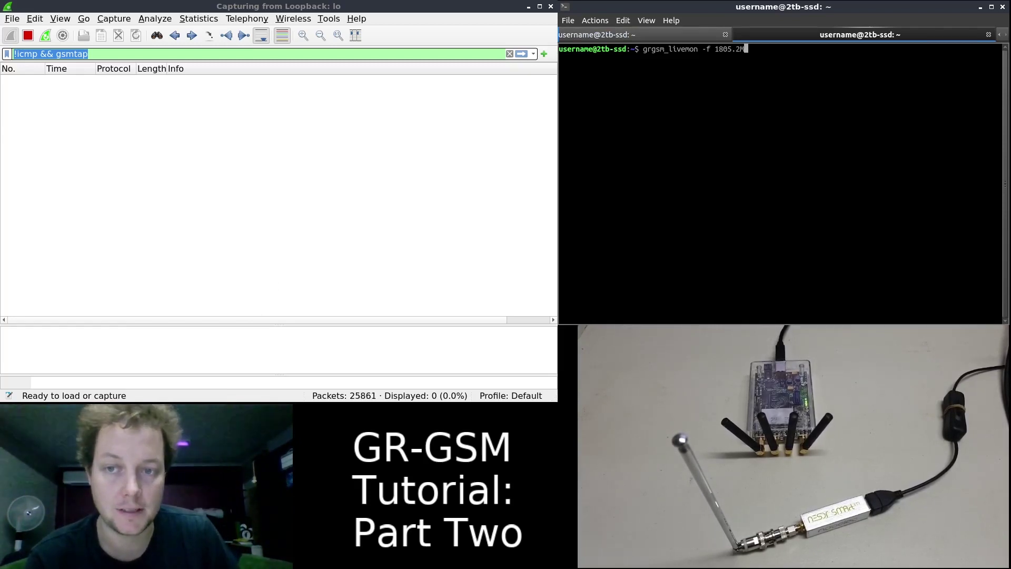
{"action": "key", "text": "alt+Tab"}
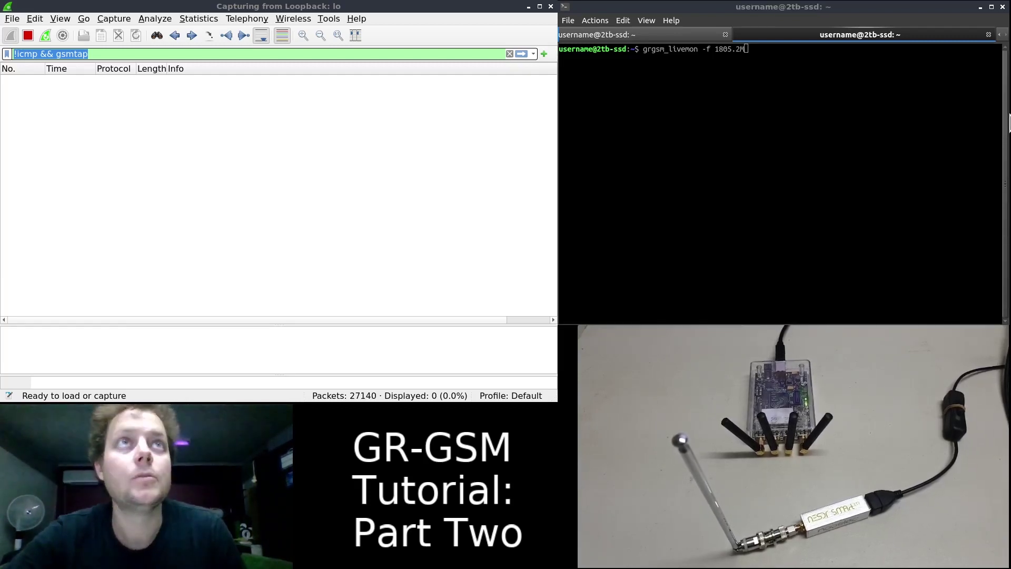
{"action": "left_click", "coordinate": [846, 112]}
{"action": "key", "text": "BackSpace"}
{"action": "key", "text": "BackSpace"}
{"action": "key", "text": "BackSpace"}
{"action": "key", "text": "BackSpace"}
{"action": "key", "text": "BackSpace"}
{"action": "key", "text": "BackSpace"}
{"action": "key", "text": "BackSpace"}
{"action": "key", "text": "BackSpace"}
{"action": "key", "text": "BackSpace"}
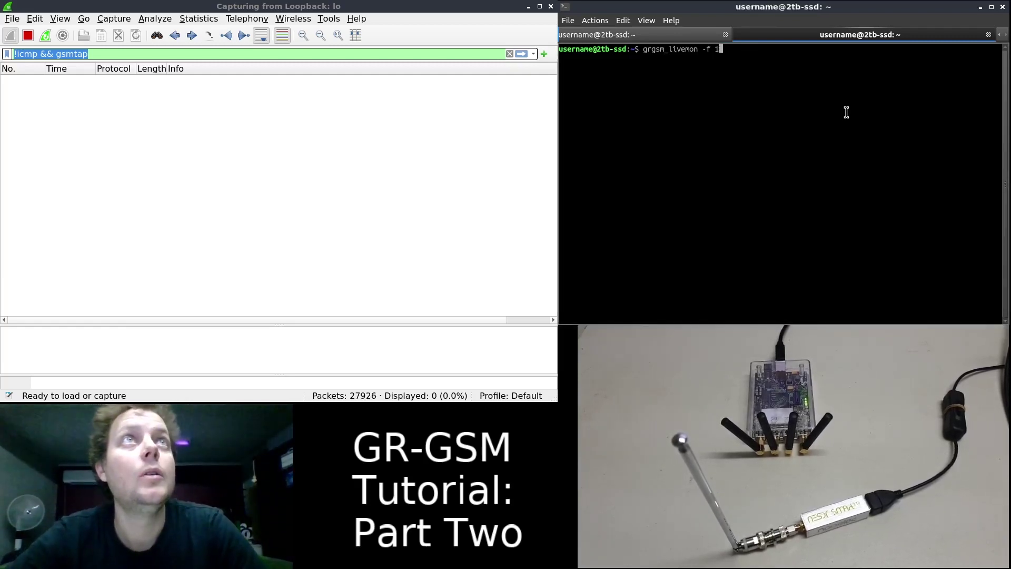
{"action": "type", "text": "h"}
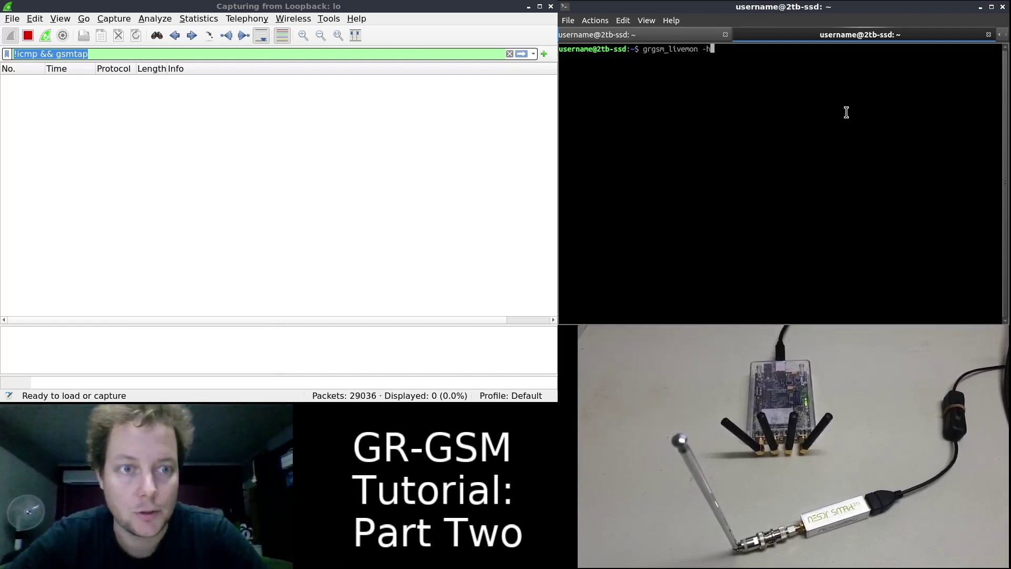
{"action": "key", "text": "Return"}
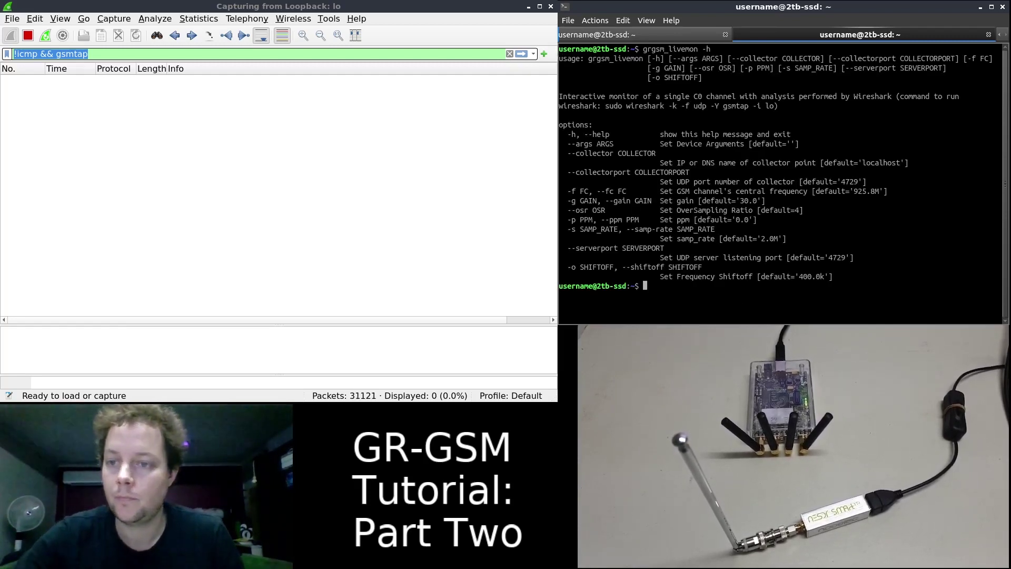
{"action": "key", "text": "alt+Tab"}
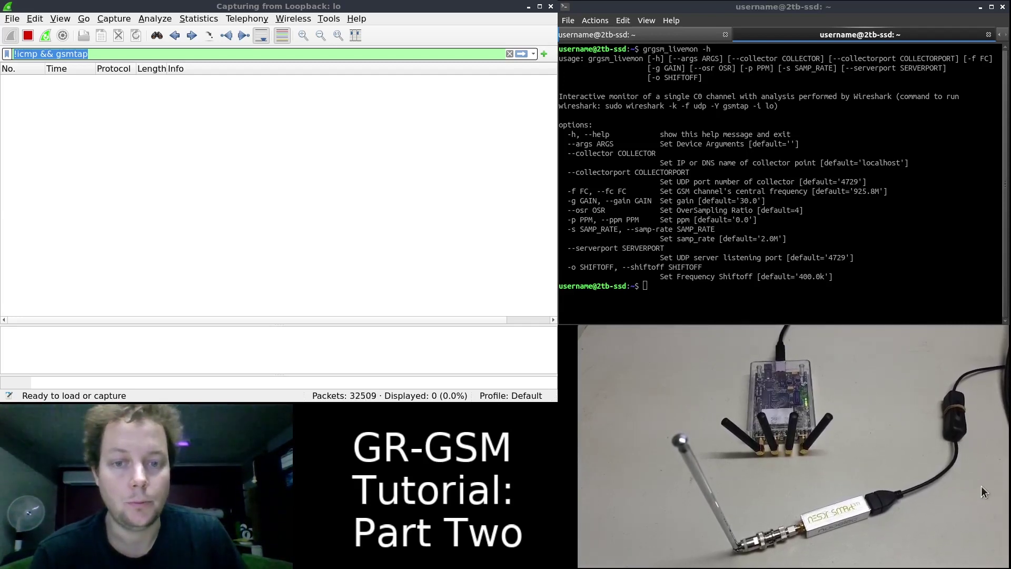
Launch grgsm_livemon -f 1805.2M -g 10 -p 1 -s 1e6 to feed GSMTAP packets to Wireshark.
{"action": "left_click", "coordinate": [675, 289]}
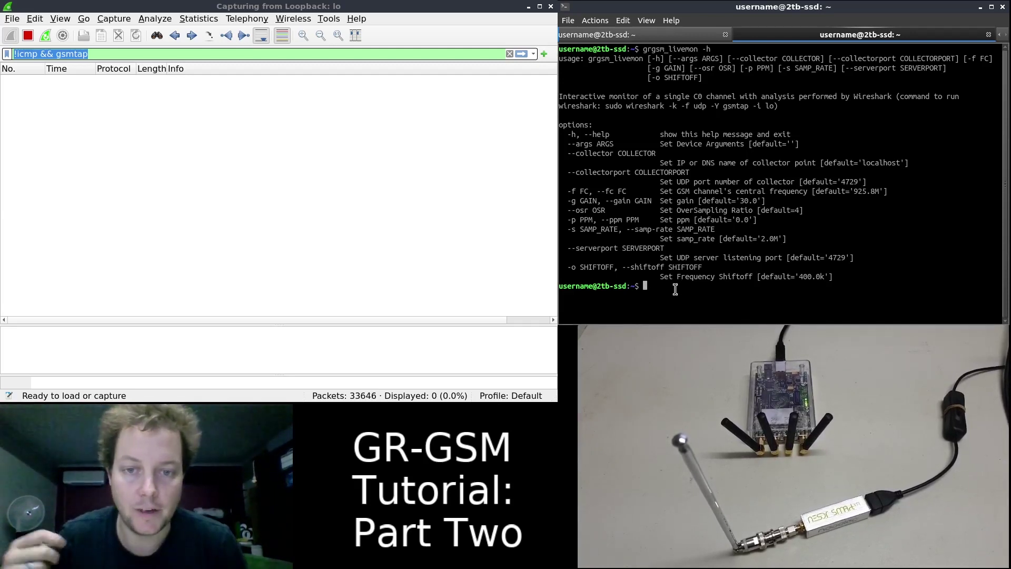
{"action": "type", "text": "grgs"}
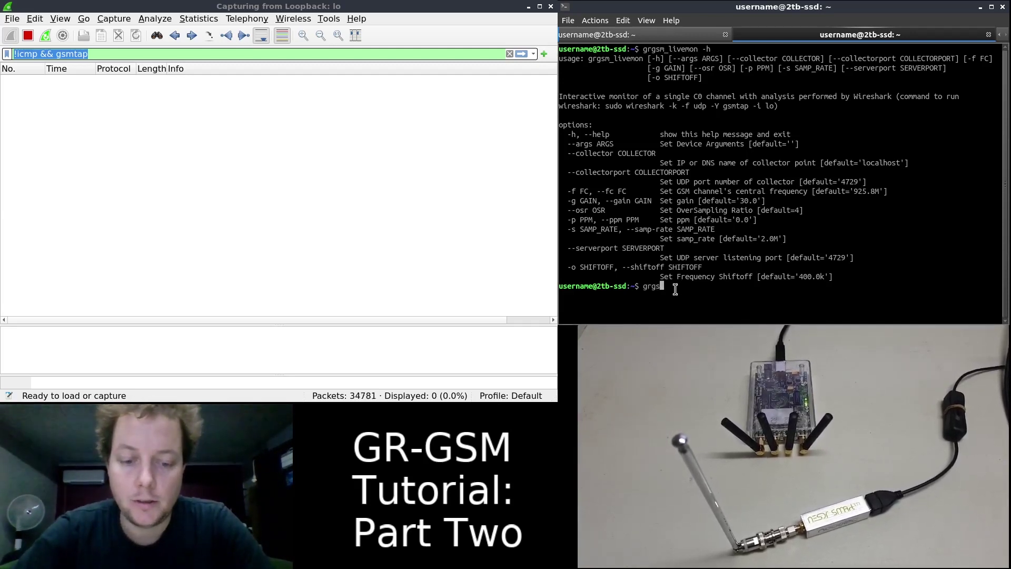
{"action": "type", "text": "m_livelive"}
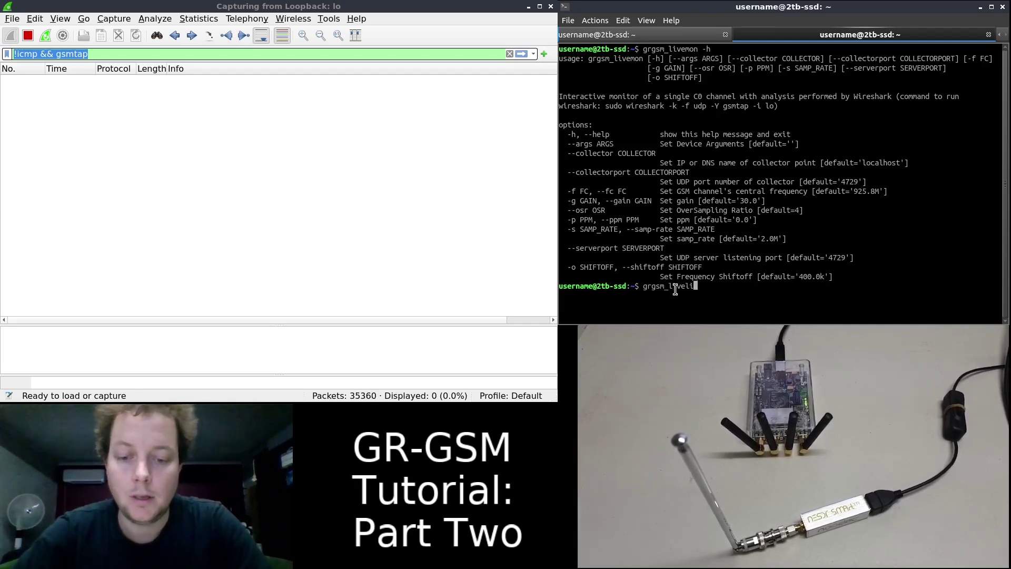
{"action": "key", "text": "BackSpace"}
{"action": "key", "text": "BackSpace"}
{"action": "key", "text": "BackSpace"}
{"action": "key", "text": "BackSpace"}
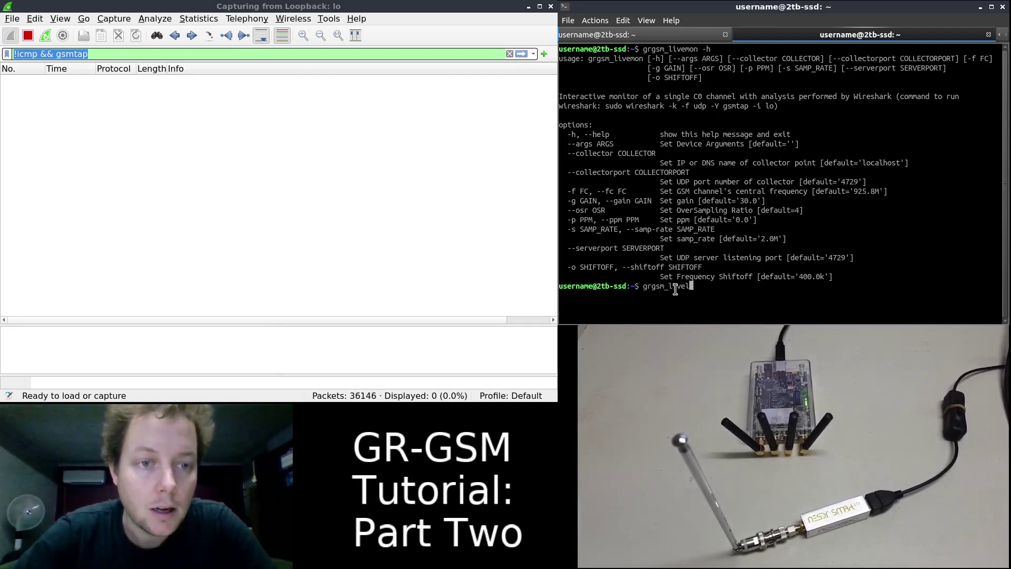
{"action": "type", "text": "mon -f"}
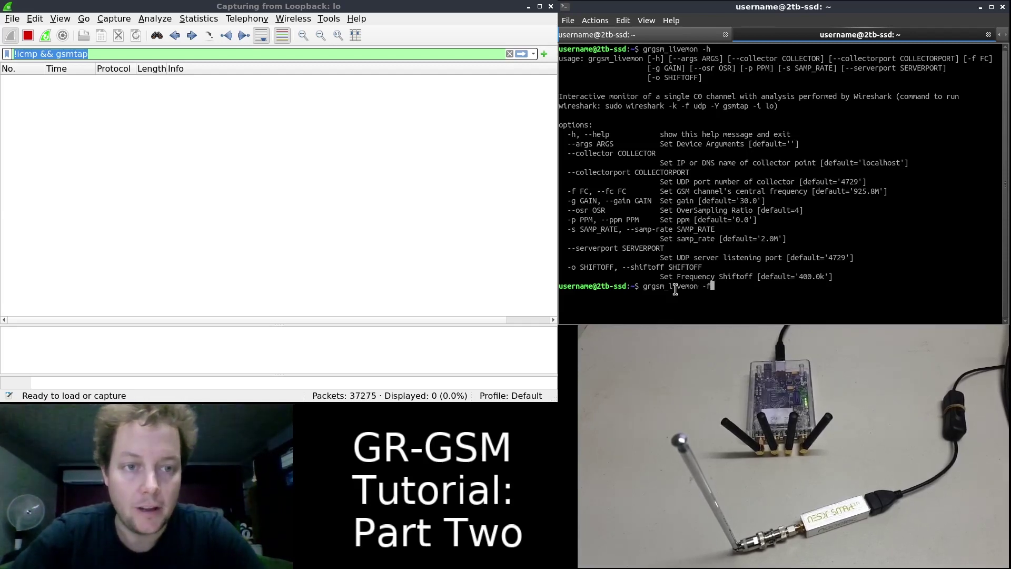
{"action": "type", "text": " 1805"}
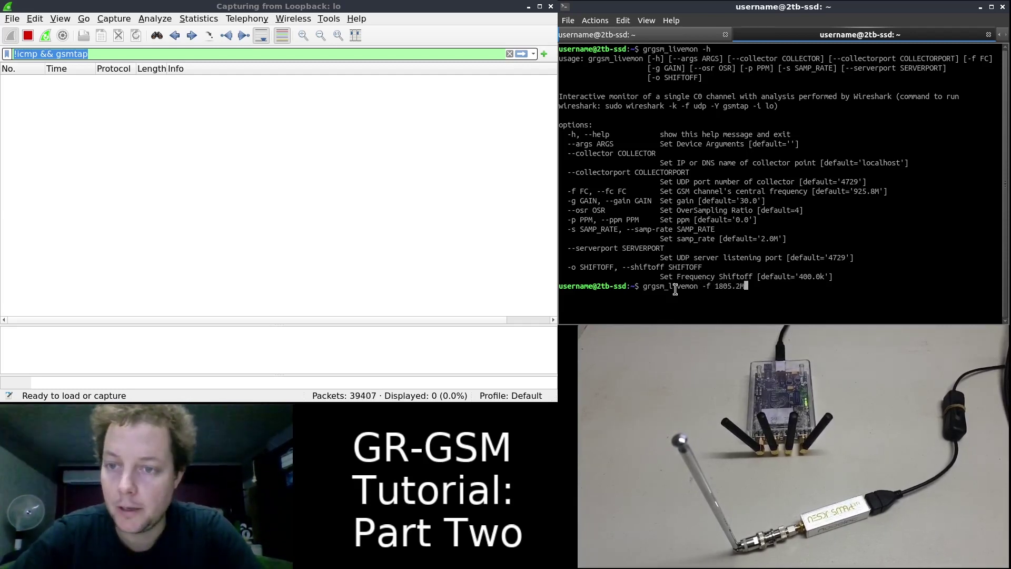
{"action": "type", "text": ".2M"}
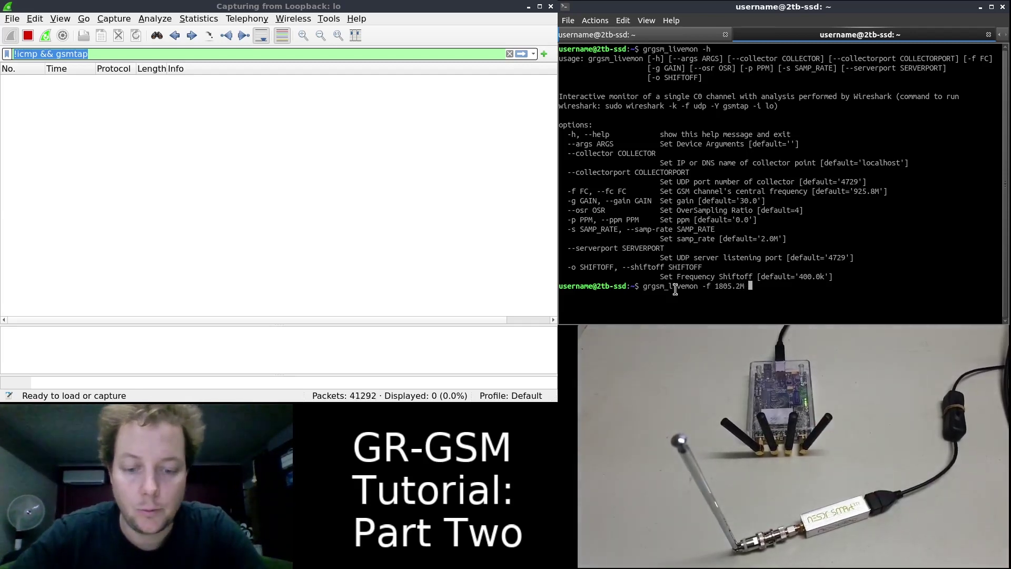
{"action": "type", "text": "-g"}
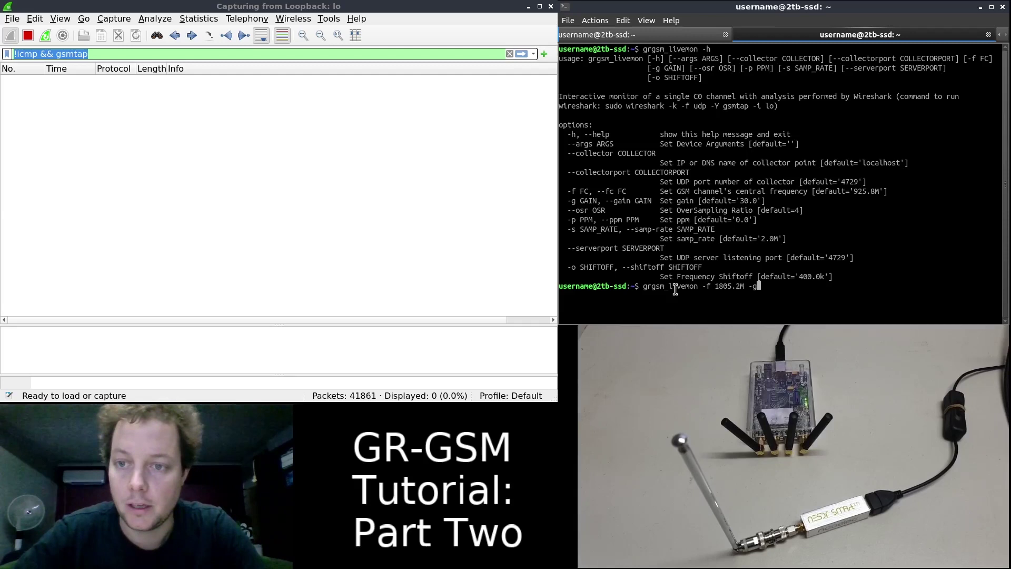
{"action": "type", "text": " 10"}
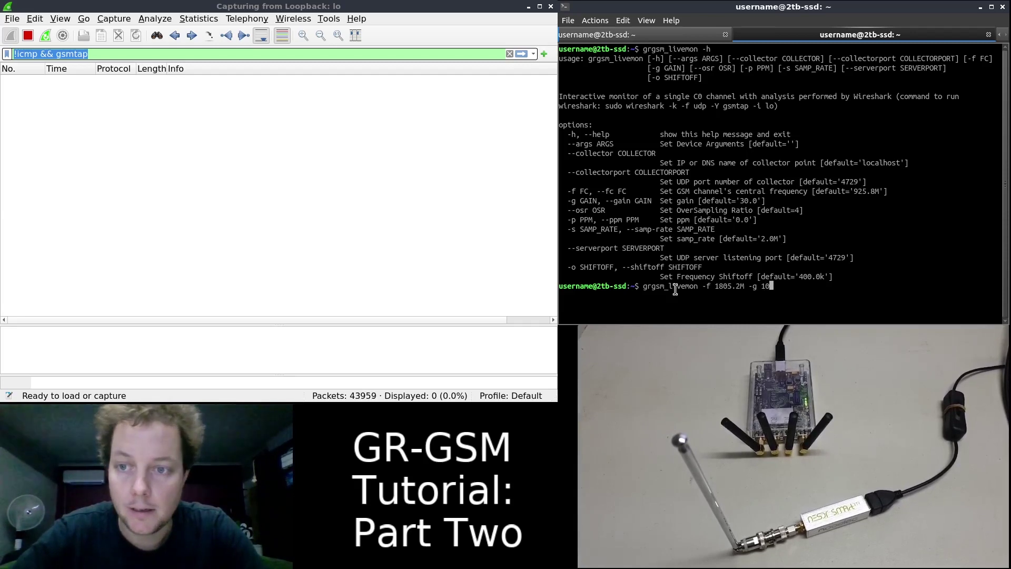
{"action": "type", "text": "-p 1"}
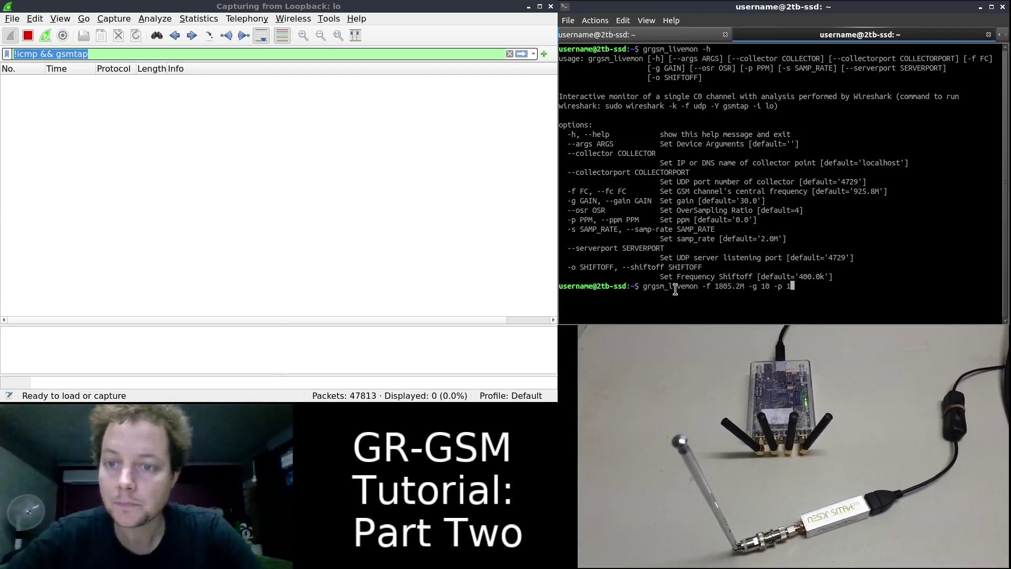
{"action": "type", "text": "s "}
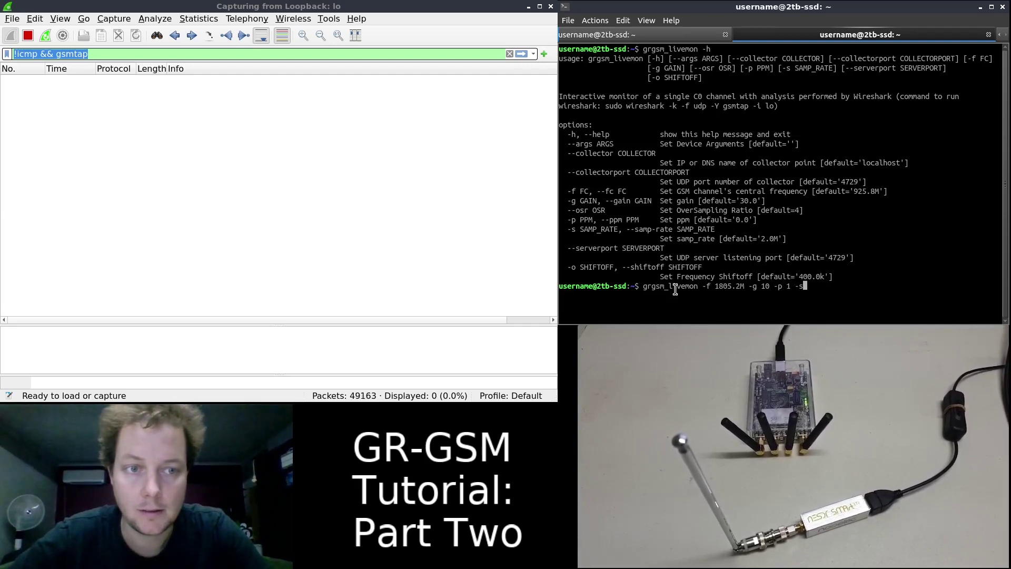
{"action": "type", "text": "1e"}
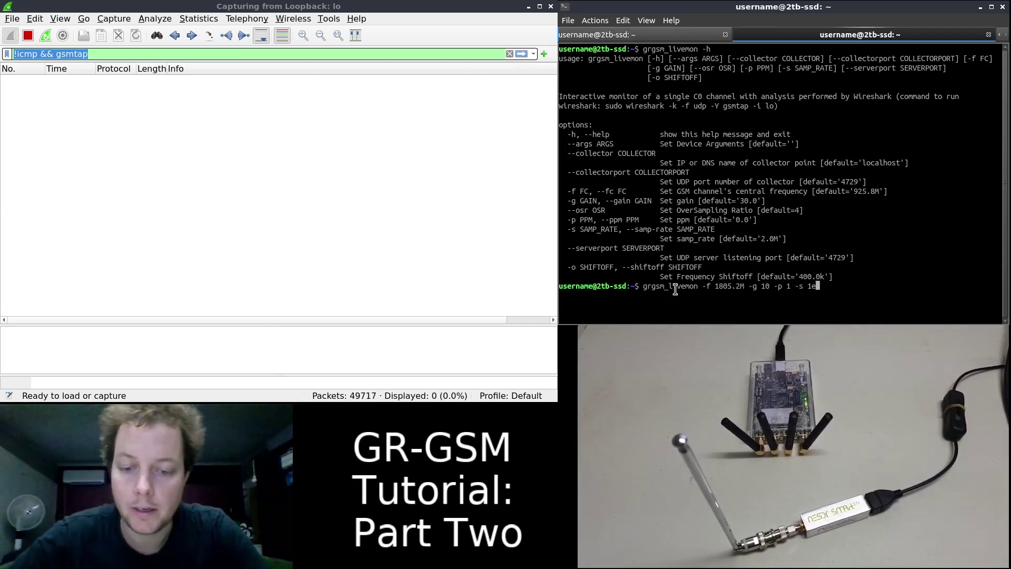
{"action": "type", "text": "6"}
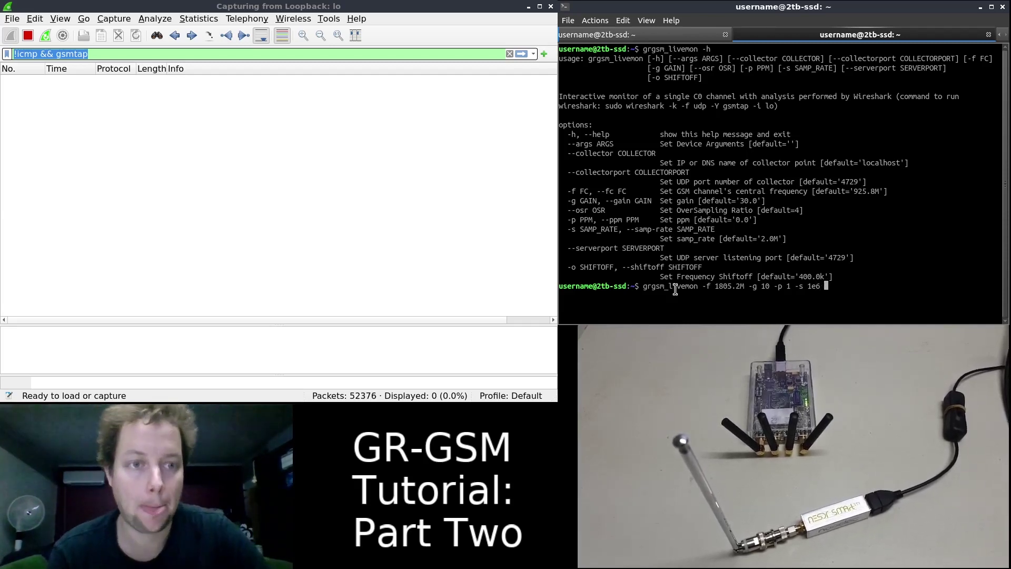
{"action": "key", "text": "Return"}
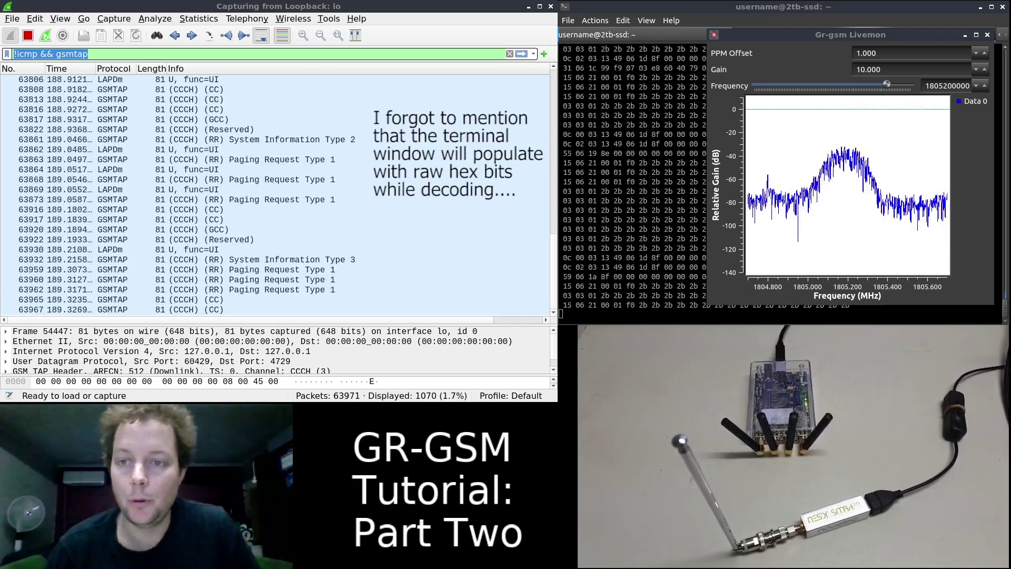
{"action": "mouse_move", "coordinate": [839, 139]}
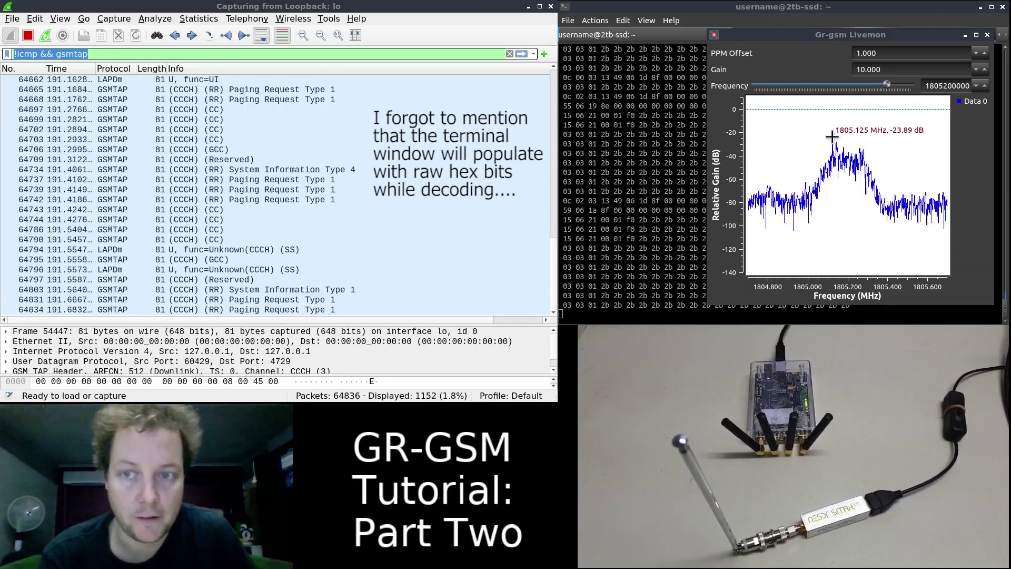